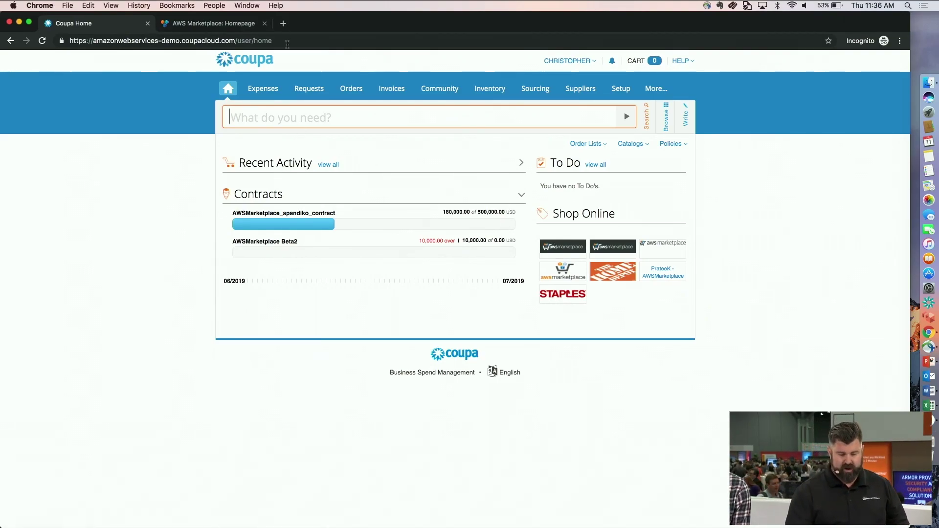
- Search the catalog for datadog and open the Datadog Pro (Pay-As-You-Go) store on AWS Marketplace
type("d")
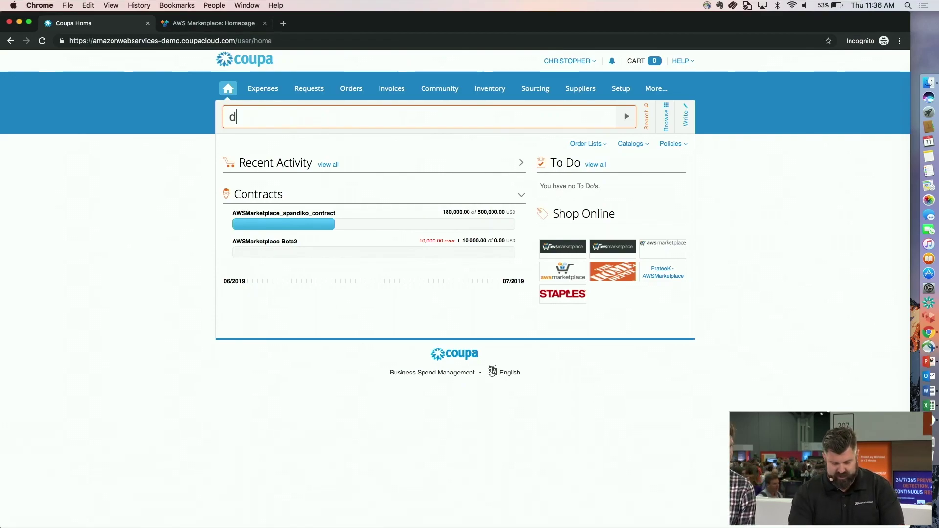
type("atadog")
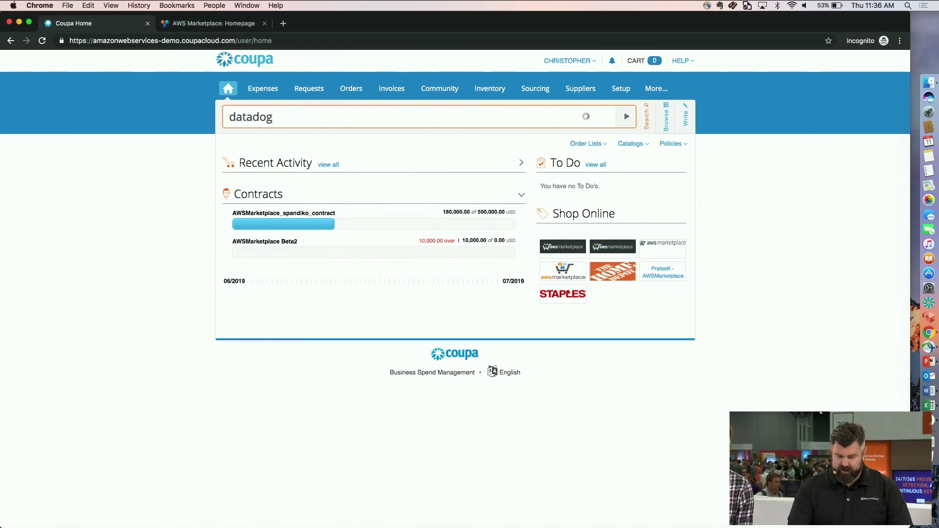
key("Return")
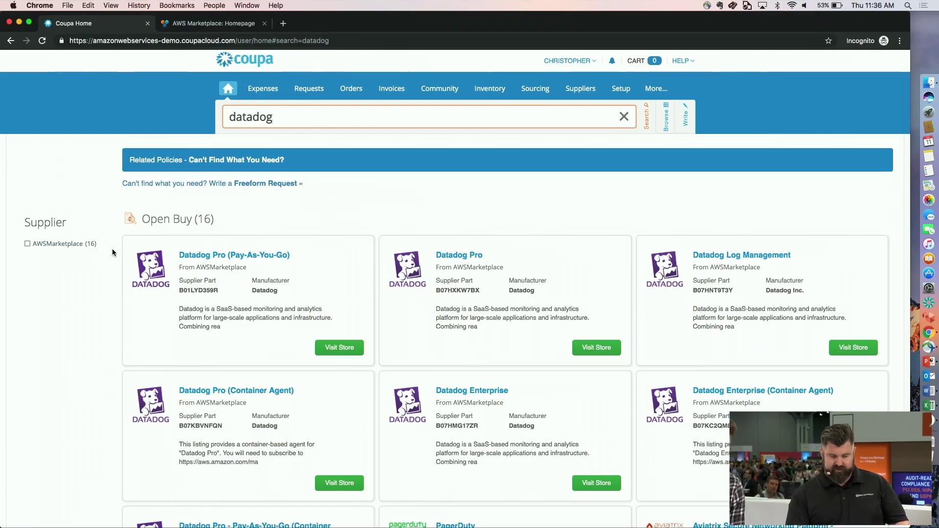
left_click(197, 256)
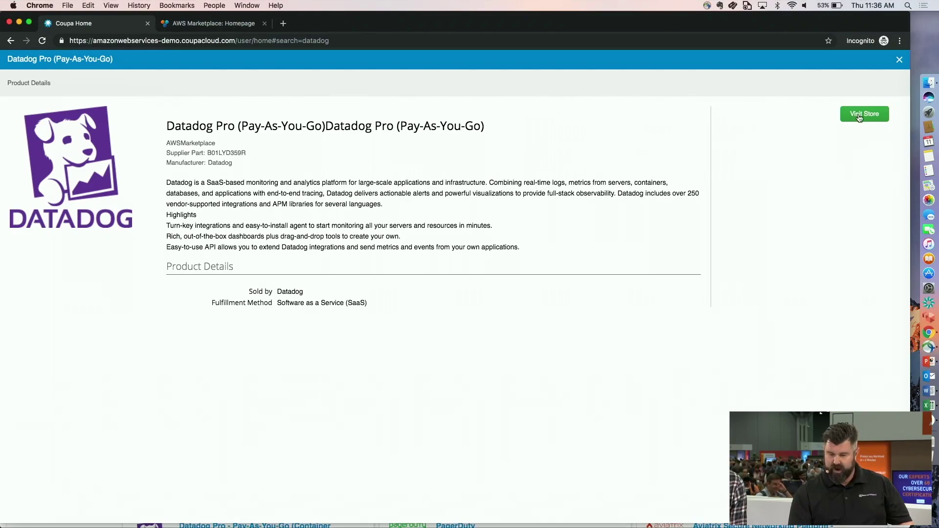
left_click(859, 114)
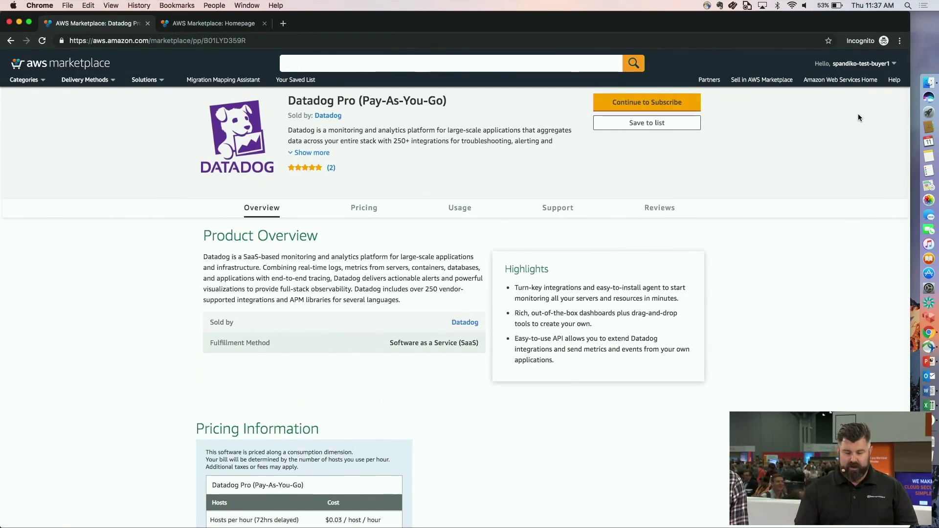
- Search AWS Marketplace for datadog and filter the results to the Container delivery method
scroll(880, 341, "down", 1)
scroll(841, 376, "down", 10)
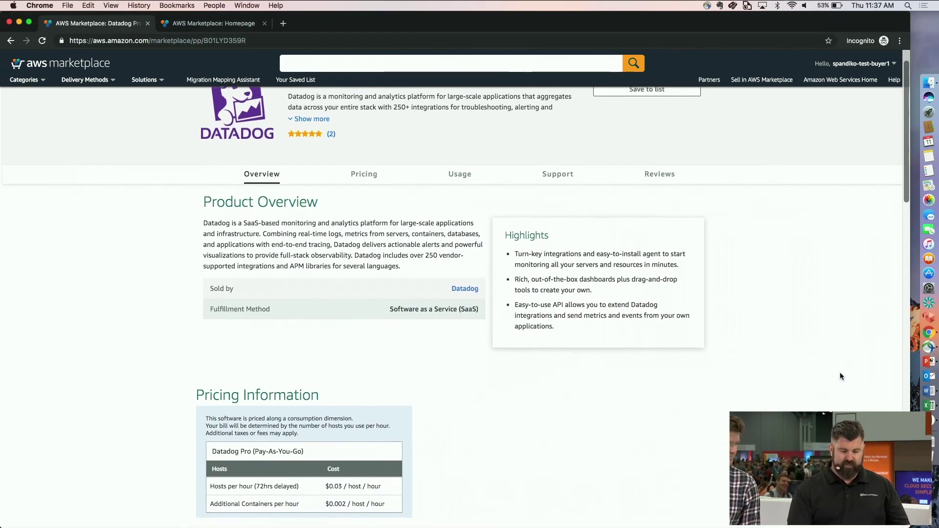
scroll(841, 376, "up", 9)
scroll(841, 376, "up", 2)
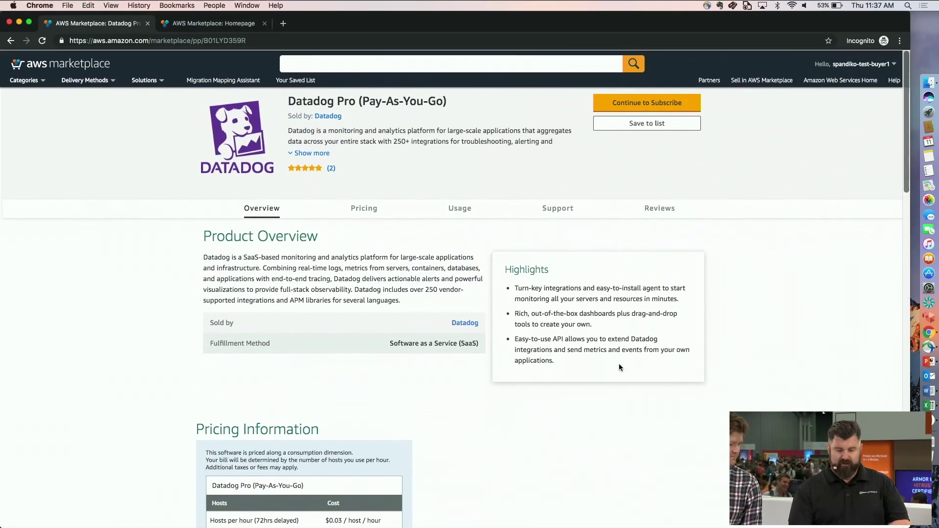
left_click(482, 64)
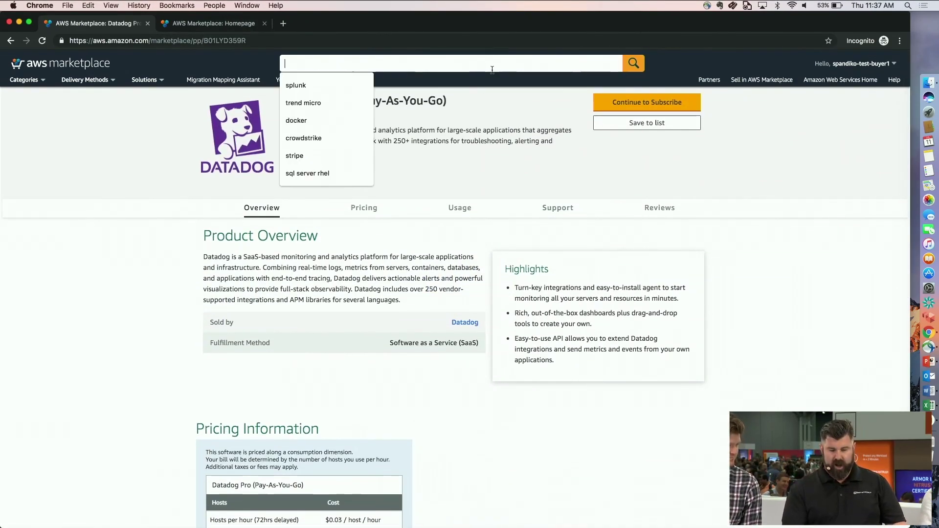
type("datadog")
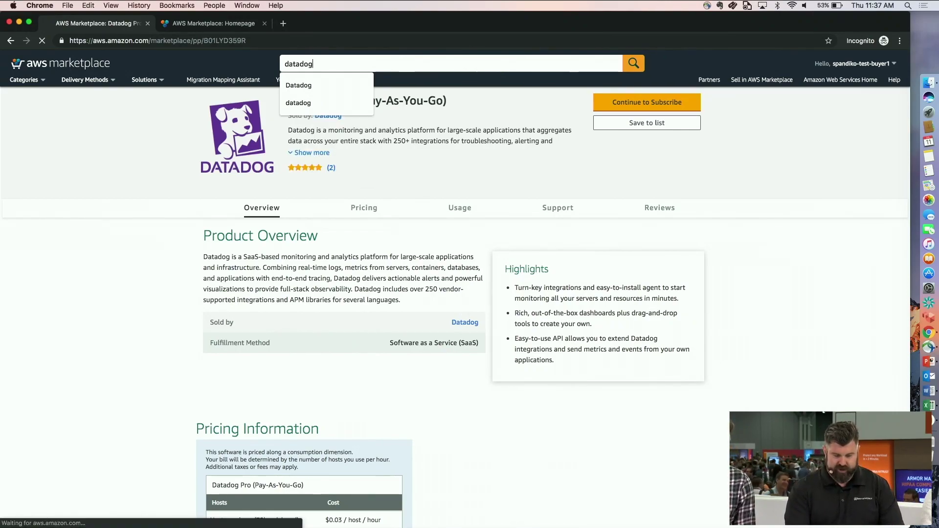
key("Return")
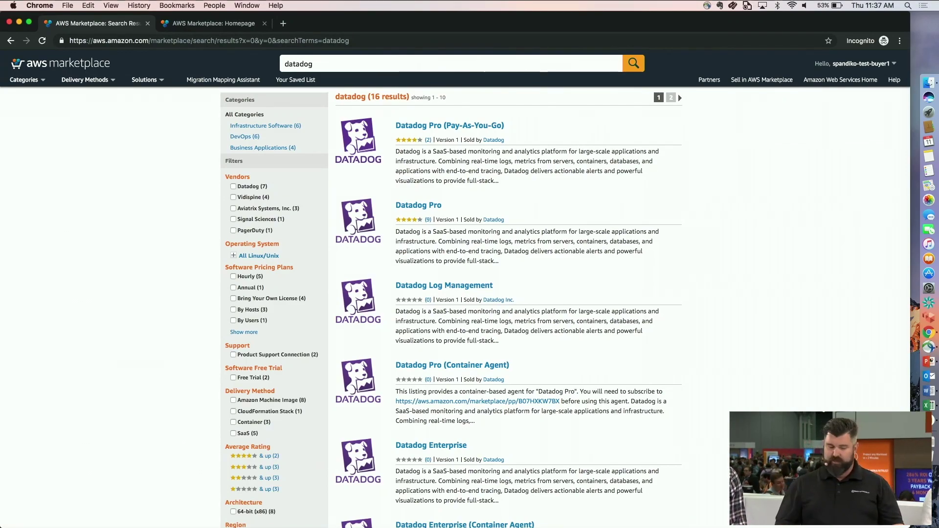
scroll(204, 390, "down", 3)
scroll(203, 389, "down", 1)
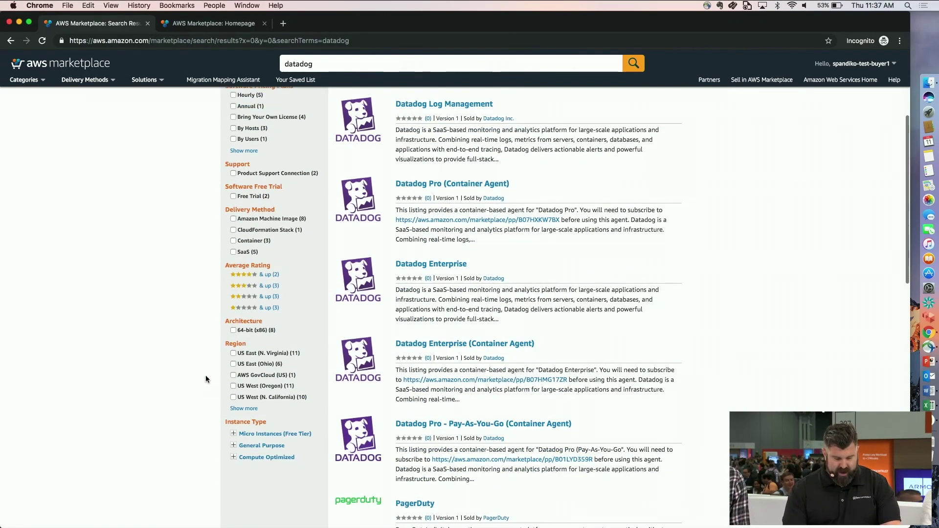
left_click(233, 241)
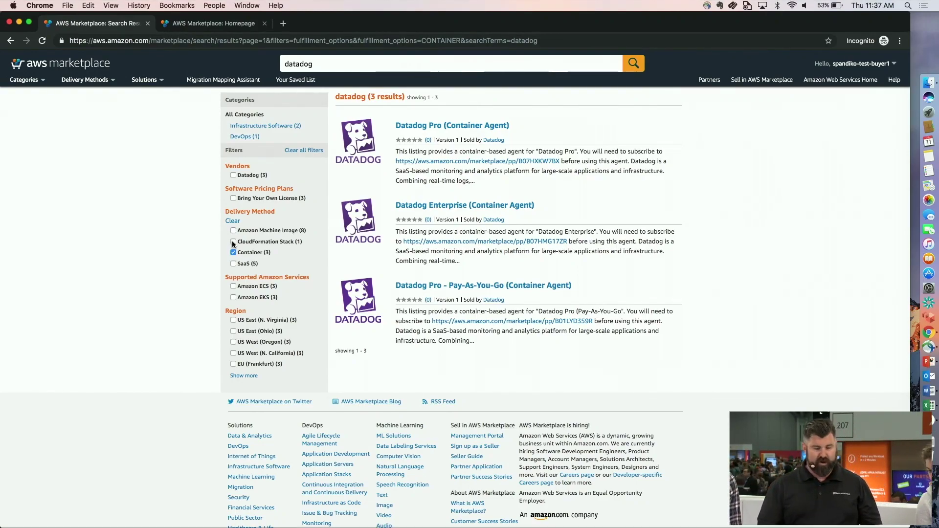
- Subscribe to Datadog Pro (Container Agent) and submit it for approval into the Coupa cart
left_click(421, 128)
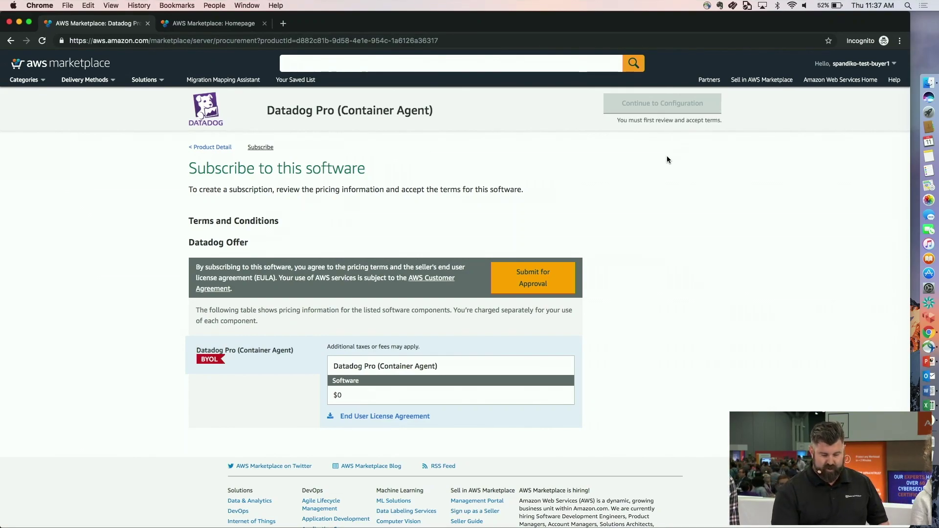
left_click(558, 284)
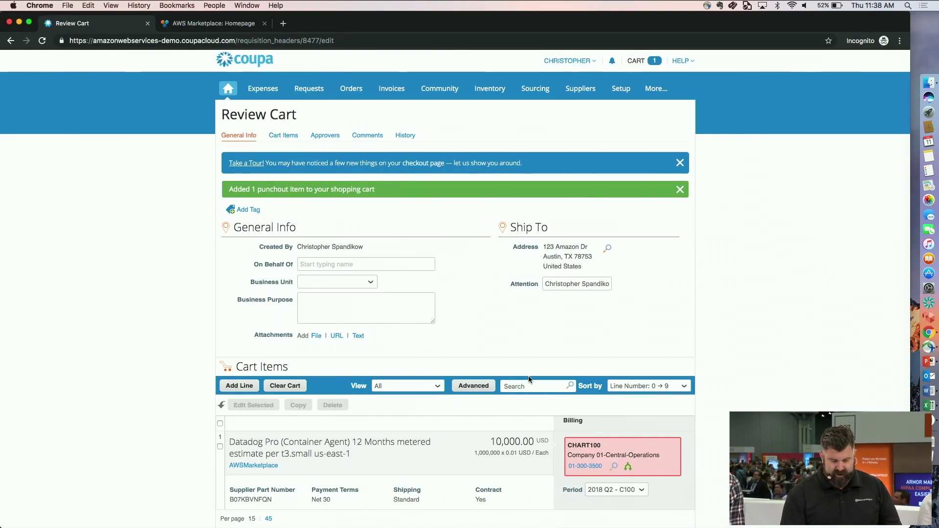
- Set the cart's business unit to IT and business purpose to 'Launchpad Twitch Demo'
left_click(356, 283)
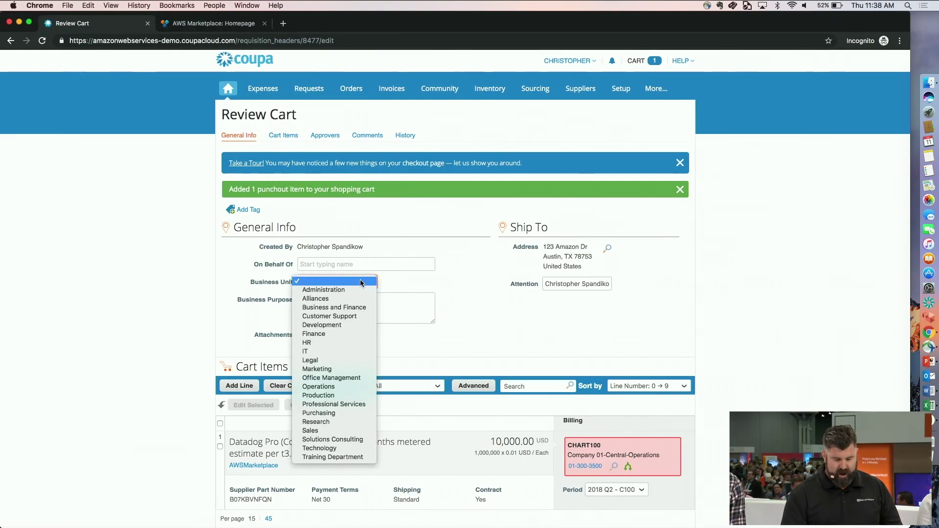
left_click(320, 352)
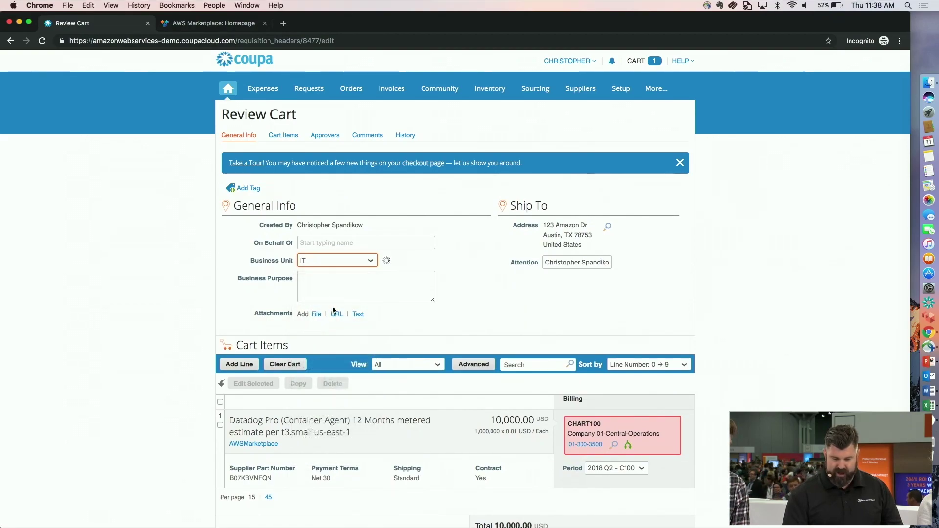
left_click(347, 292)
type("Lau")
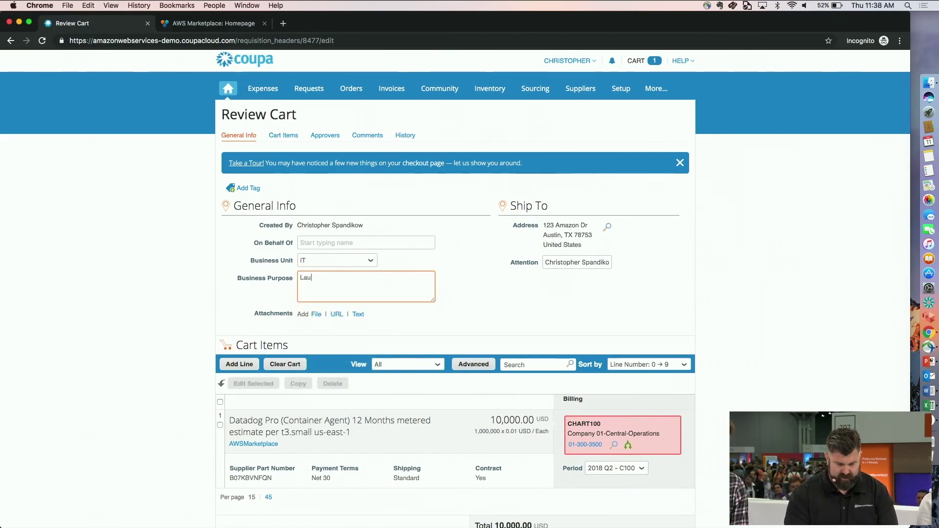
type("nchpad T")
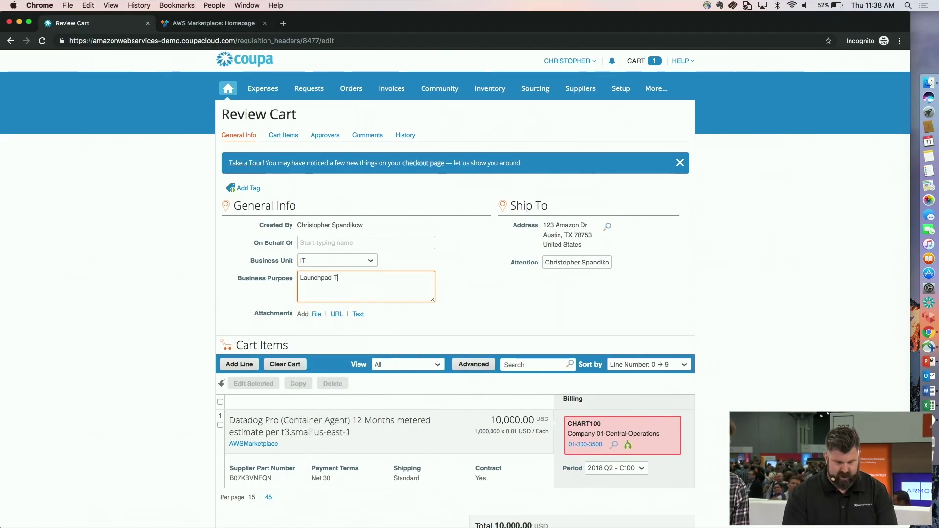
type("witch Demo")
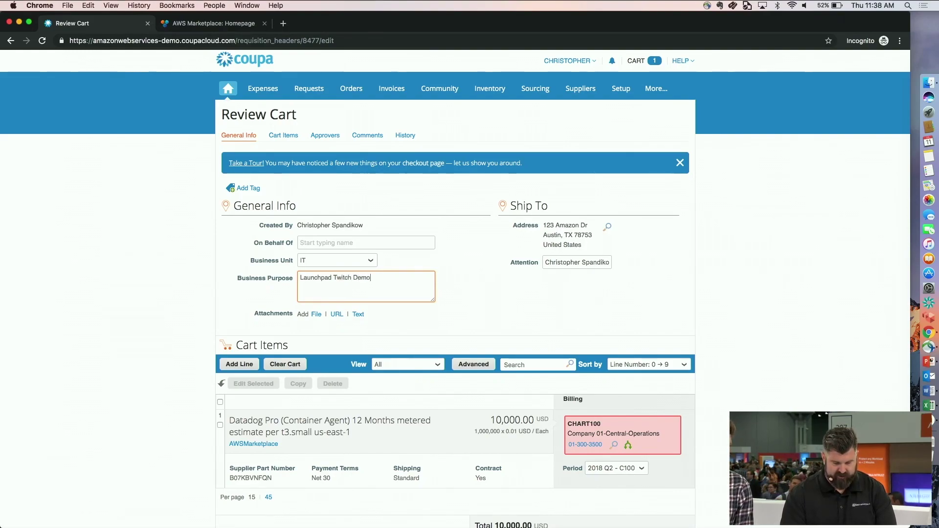
- Edit the billing account code 01-300-3500 in the account chooser
left_click(587, 448)
left_click(586, 448)
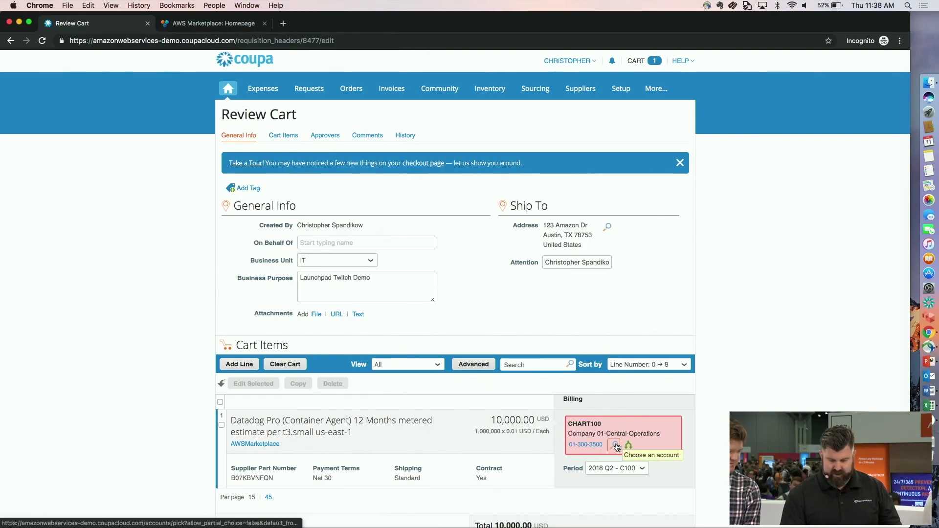
left_click(615, 445)
- Bill the line to project ERP Upgrade (45002) and account Services (615000)
left_click(459, 334)
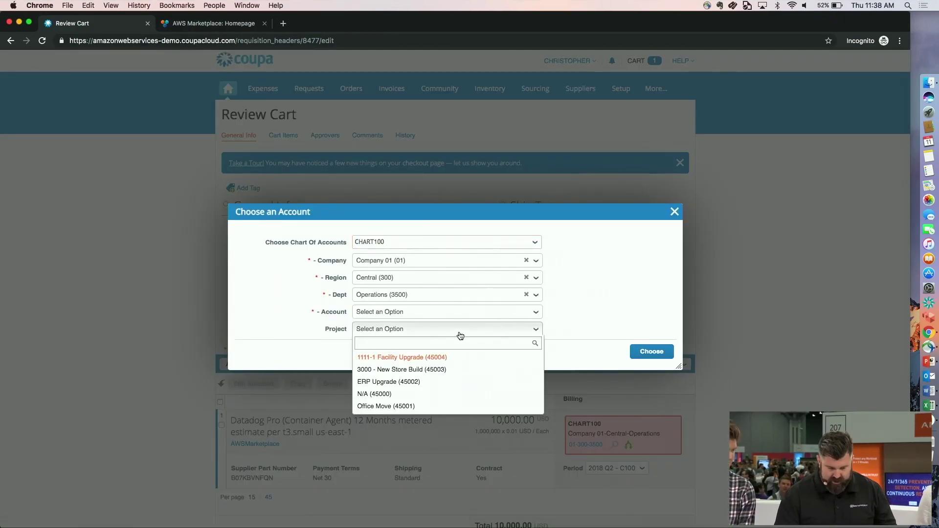
left_click(401, 383)
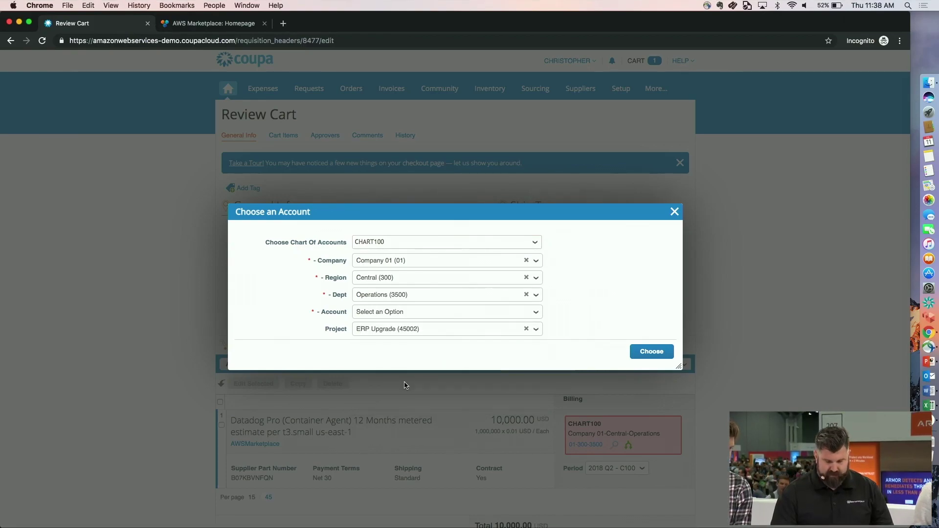
left_click(409, 313)
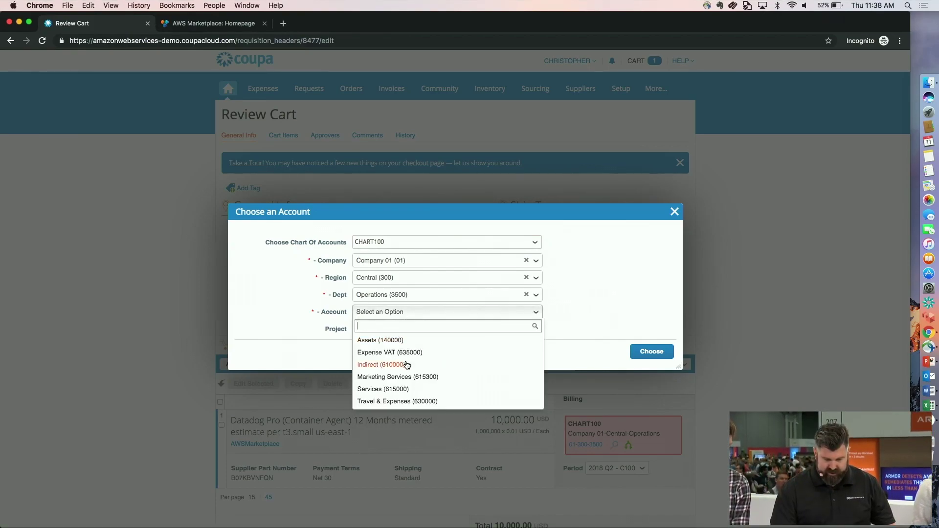
left_click(395, 389)
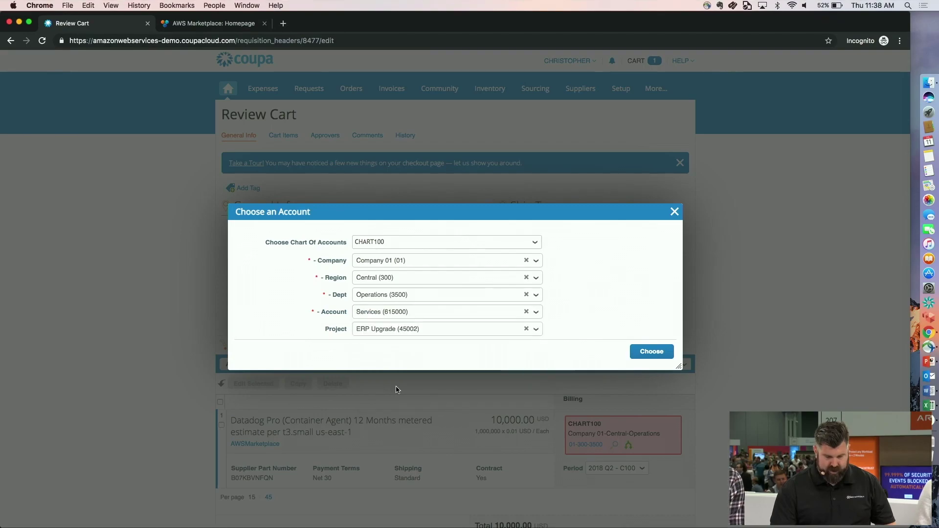
left_click(649, 350)
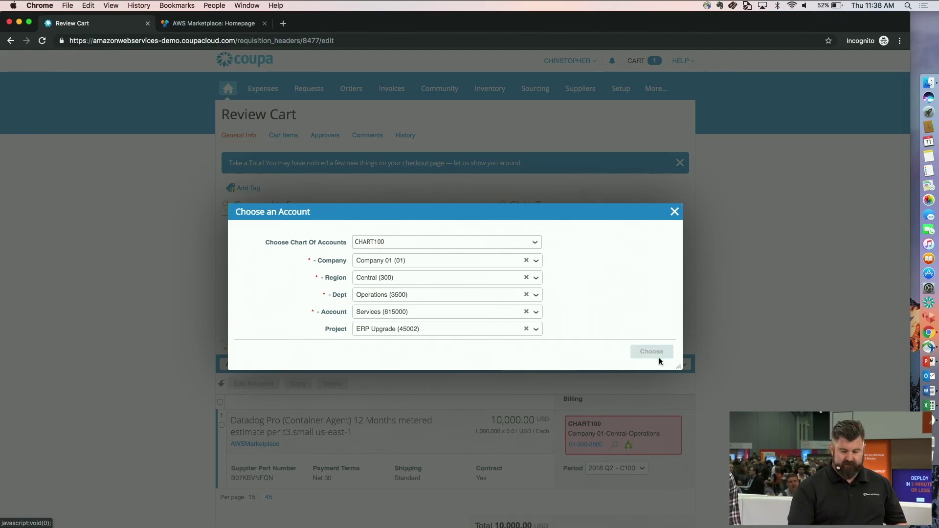
left_click(659, 356)
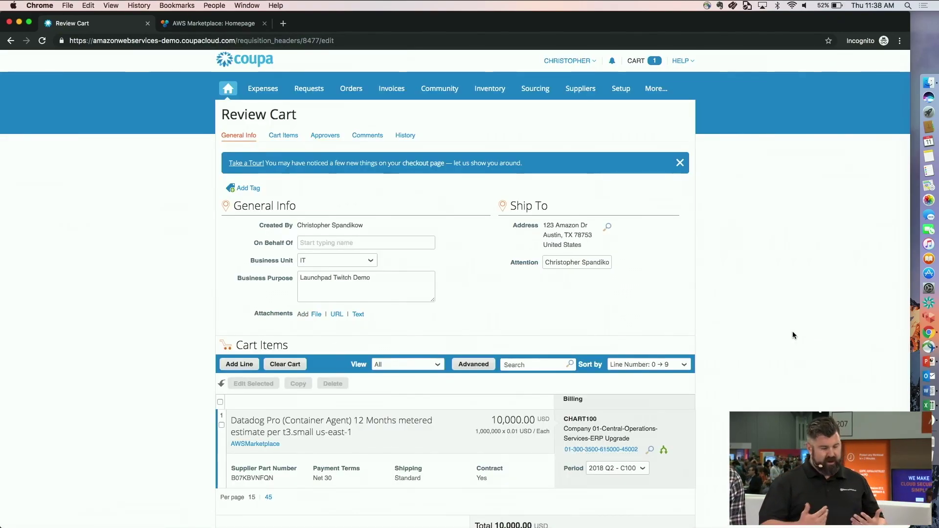
- Scroll the Review Cart down to the 10,000.00 USD total and the approver chain
scroll(793, 332, "down", 3)
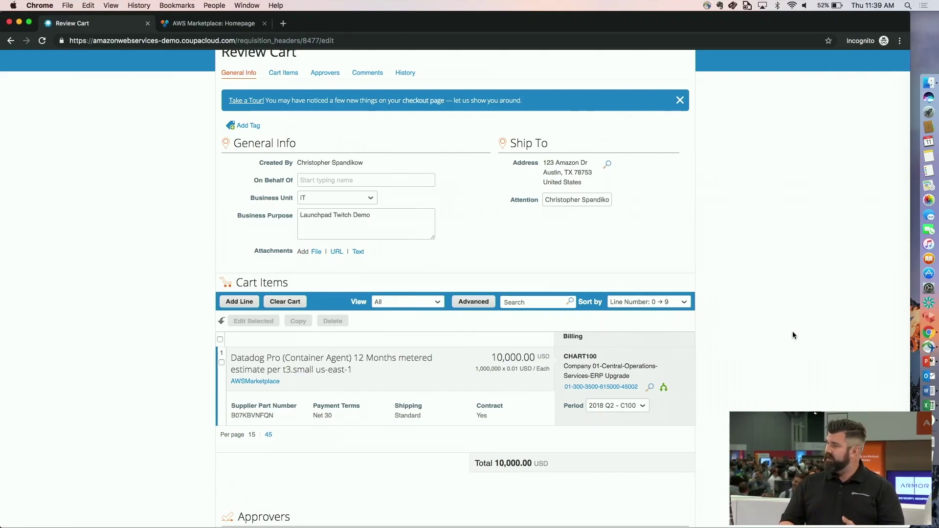
scroll(793, 331, "down", 5)
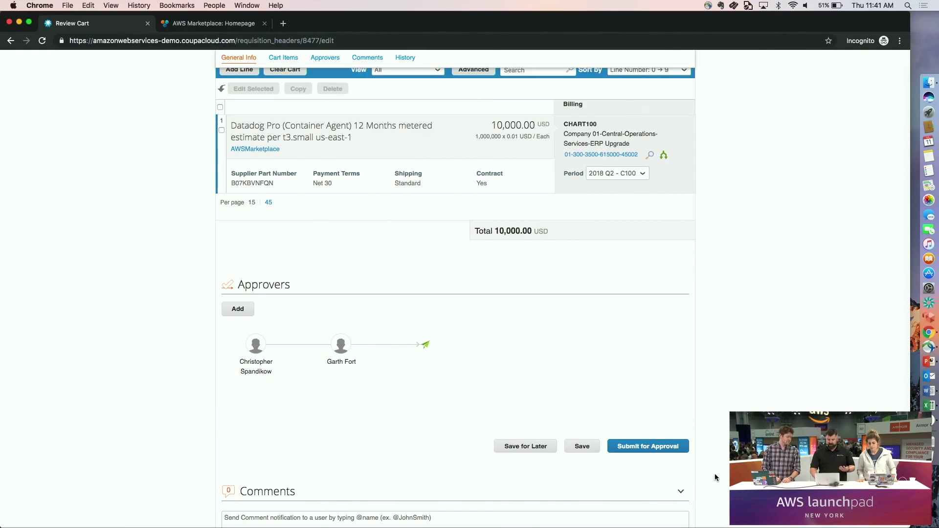
left_click(665, 452)
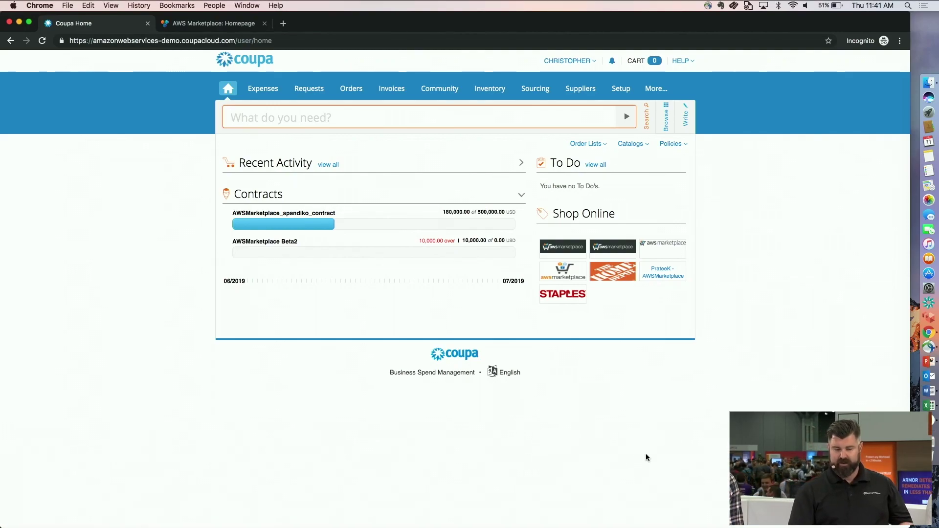
- Go to the Invoices list and open invoice 253570209
mouse_move(423, 233)
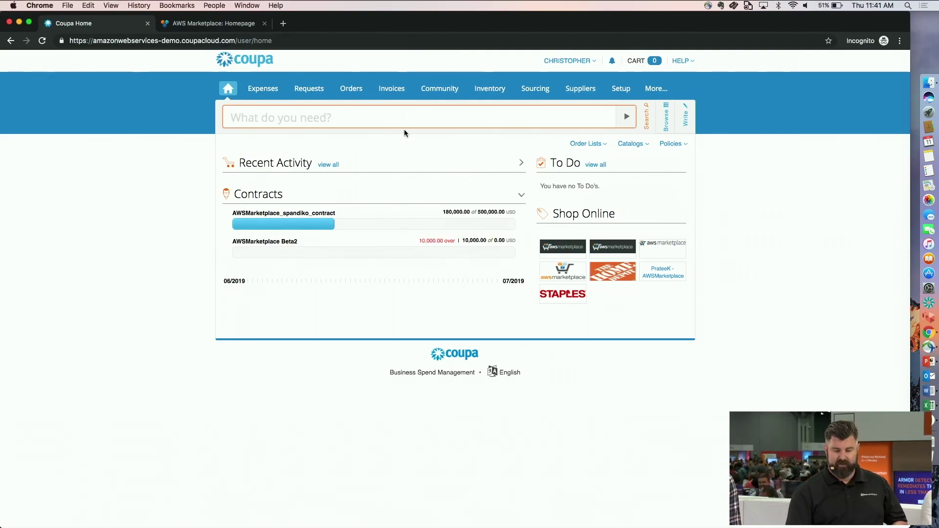
left_click(383, 92)
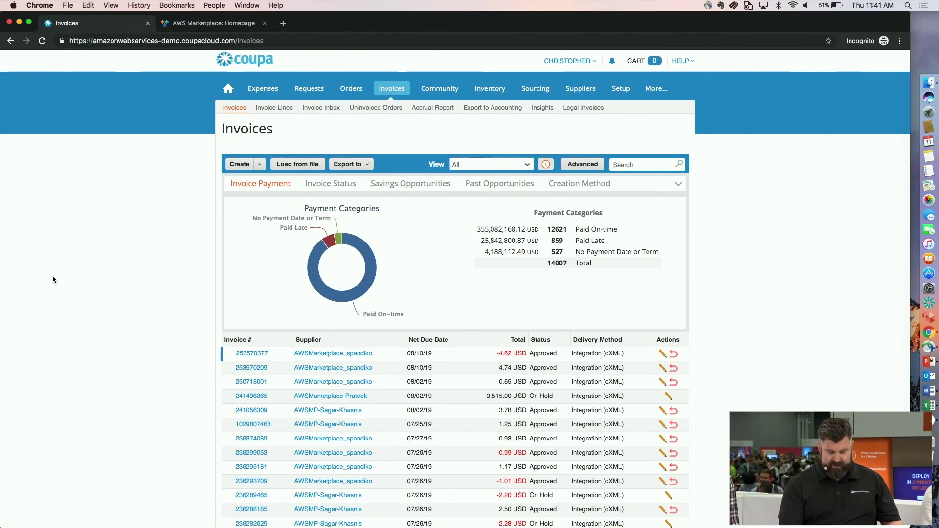
left_click(249, 370)
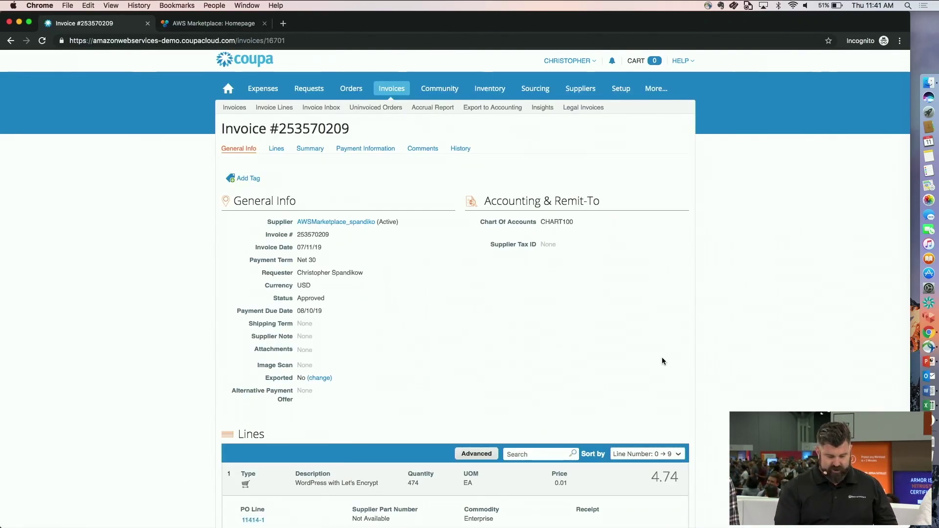
- Review invoice 253570209's details, then return to Coupa home and the AWS Marketplace tab
scroll(663, 360, "down", 3)
scroll(663, 361, "down", 2)
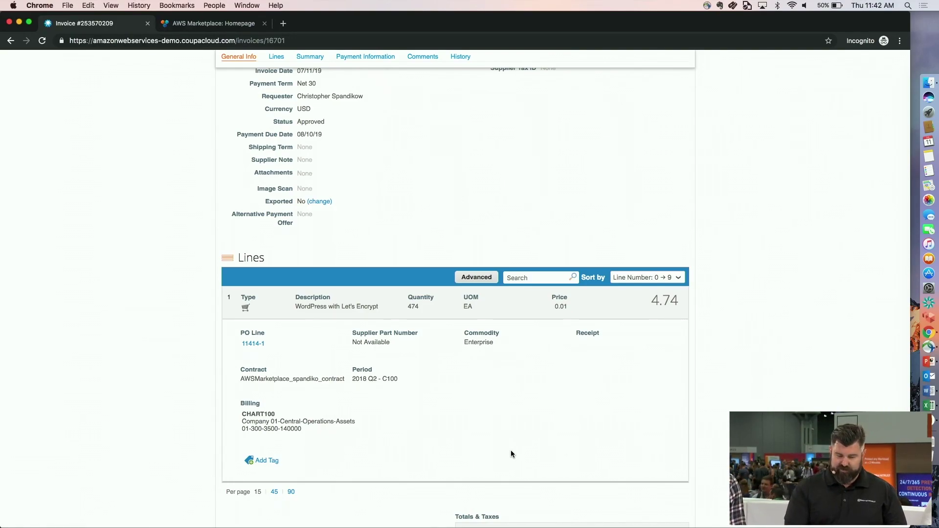
scroll(511, 454, "up", 5)
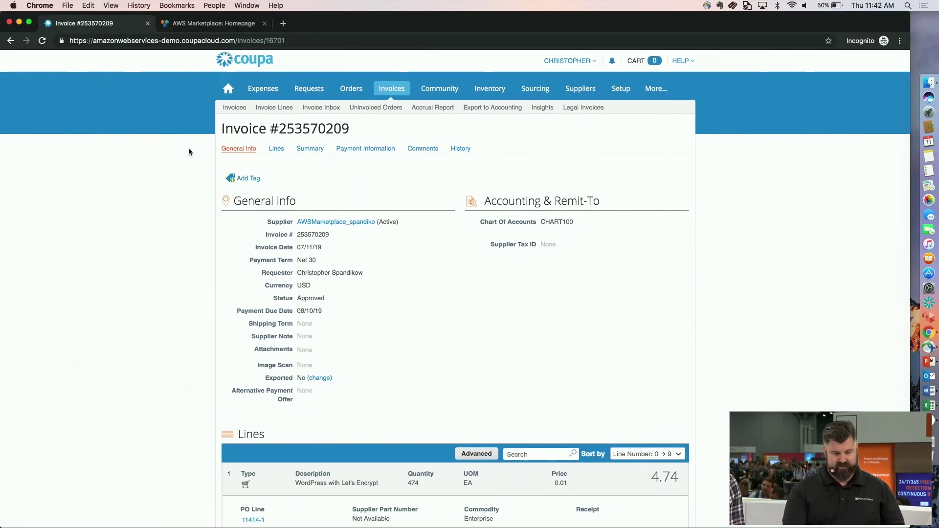
left_click(231, 90)
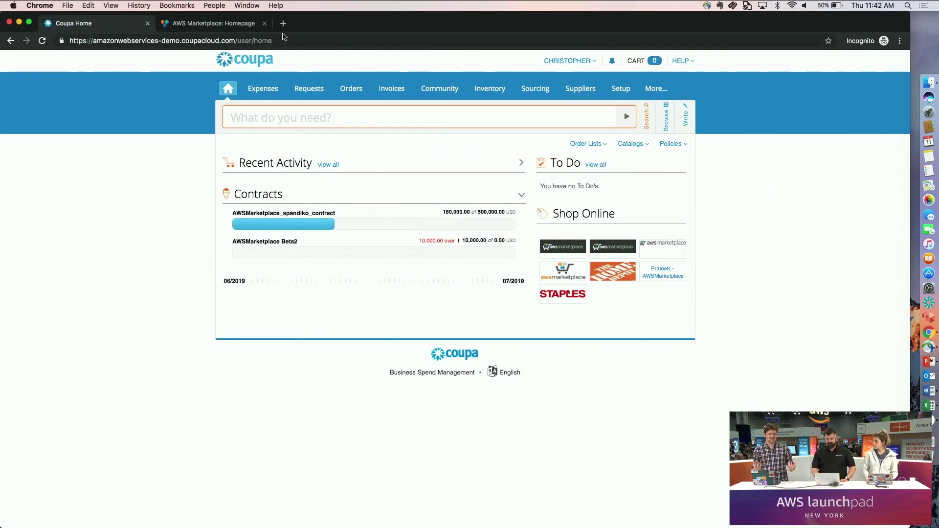
left_click(202, 27)
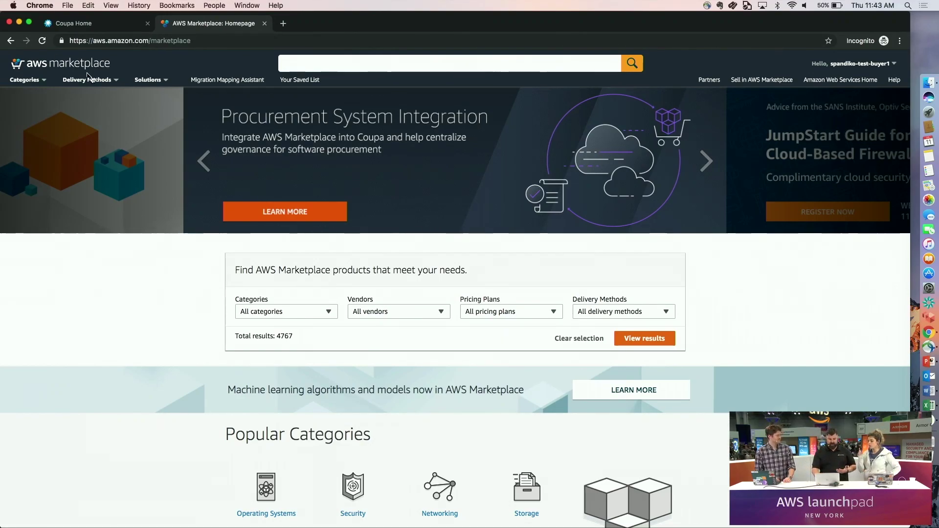
- Return the carousel to the Procurement System Integration slide and open its page
left_click(207, 156)
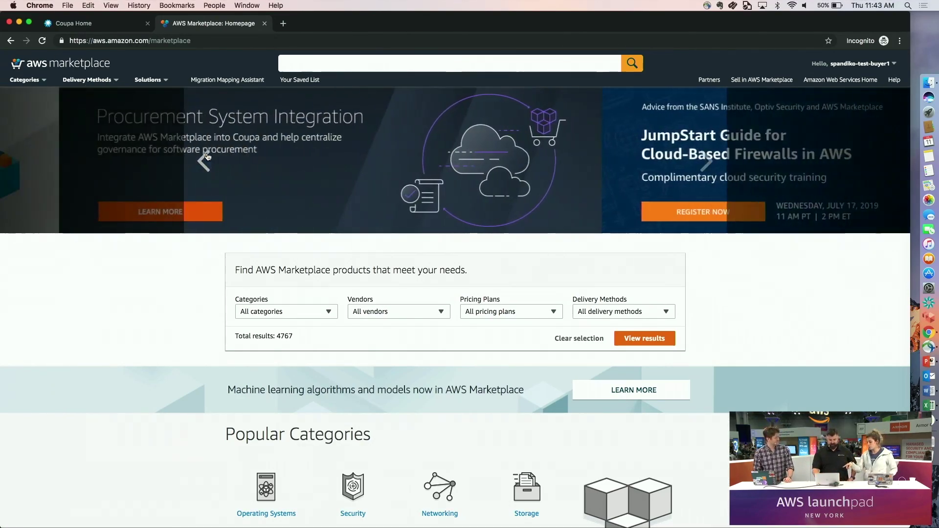
left_click(255, 153)
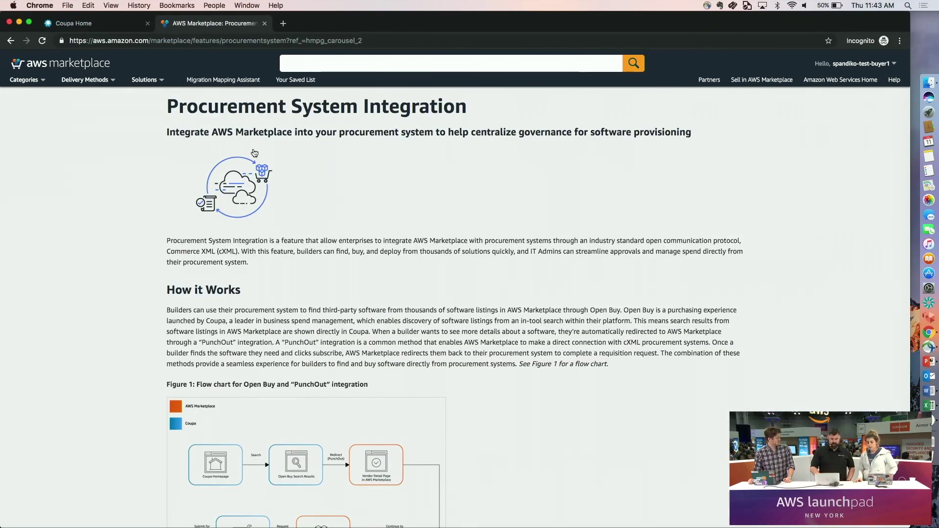
- From Your Marketplace Software, open the subscribed Cisco Meraki vMX100 and continue to configuration
mouse_move(875, 71)
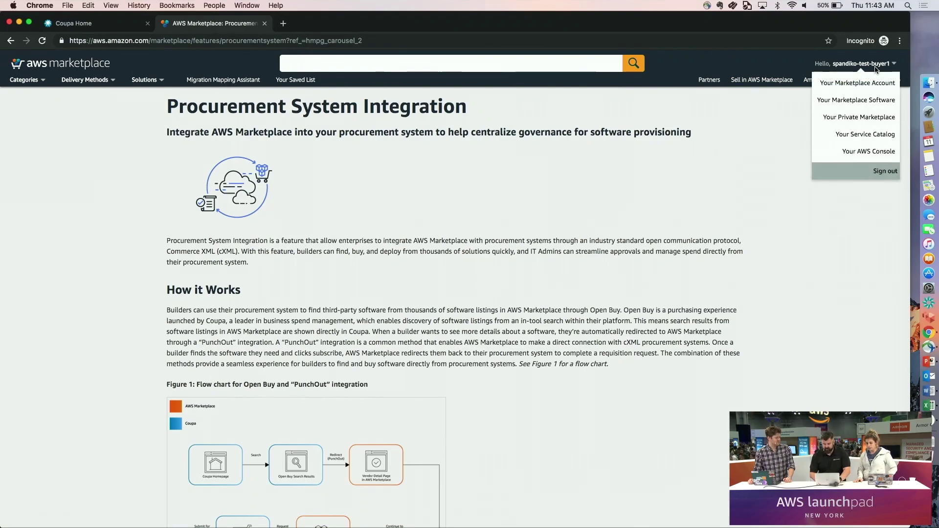
left_click(859, 102)
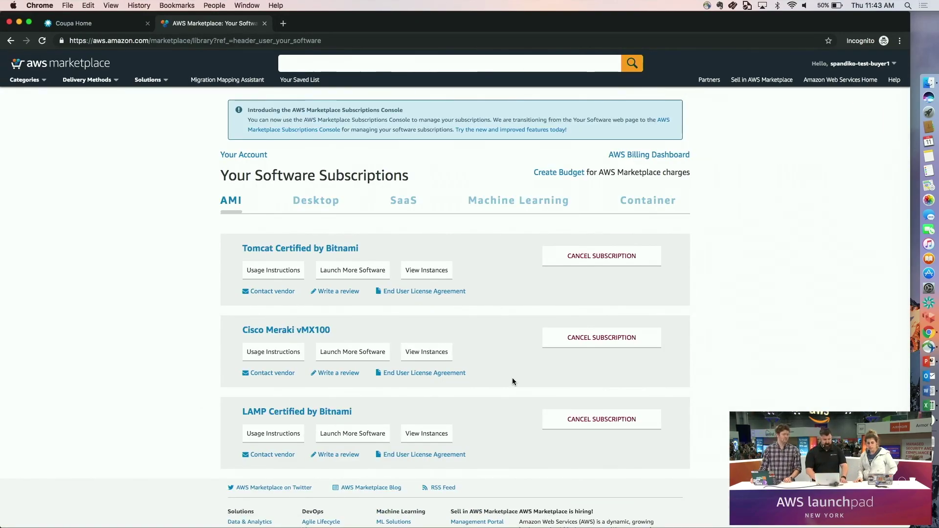
left_click(294, 330)
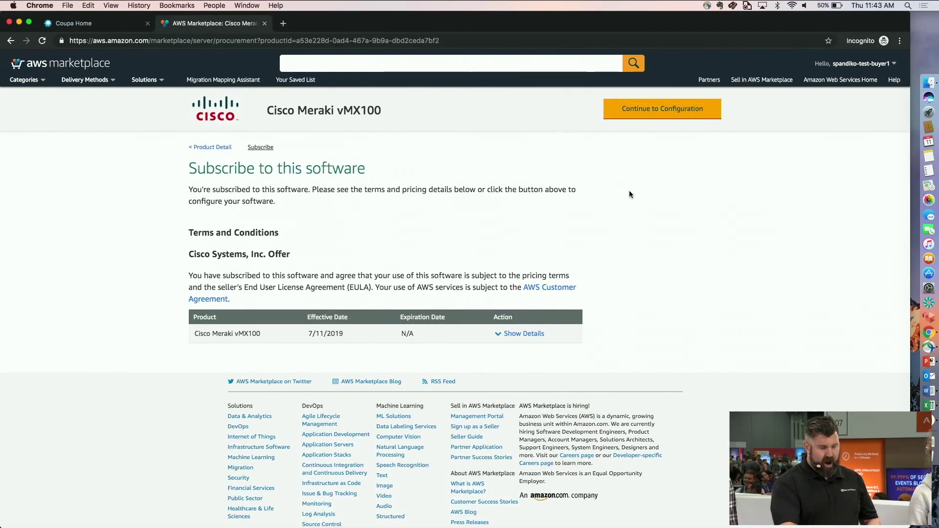
left_click(677, 113)
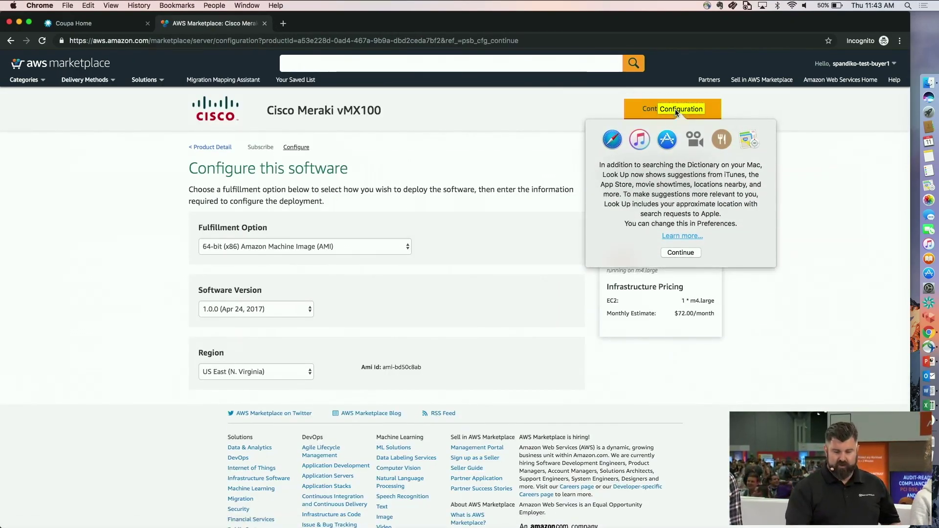
- Confirm the vMX100 64-bit (x86) AMI, version 1.0.0, US East (N. Virginia) launch, then return to the Marketplace homepage
left_click(846, 226)
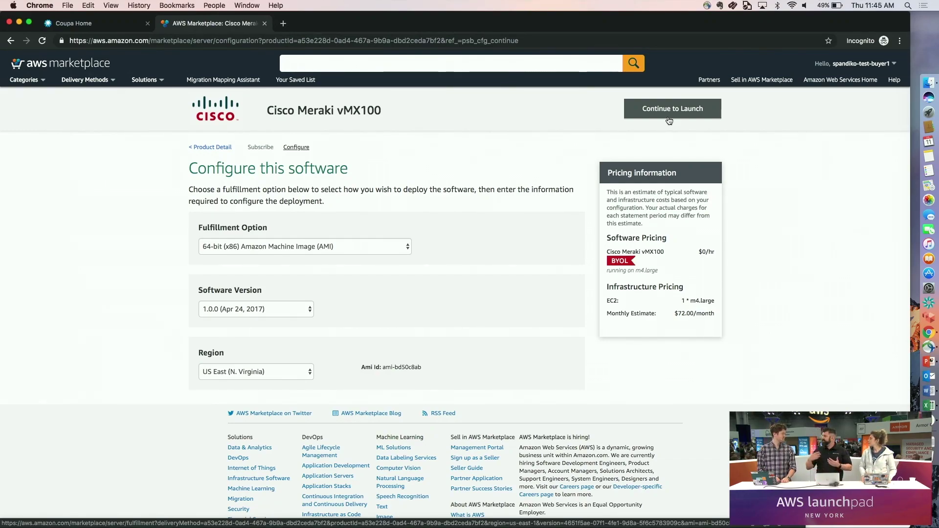
left_click(669, 119)
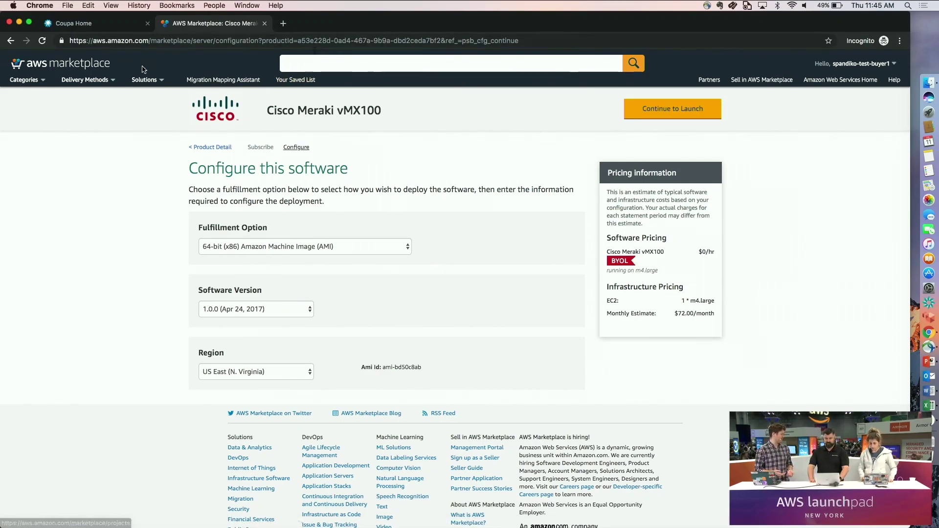
left_click(102, 72)
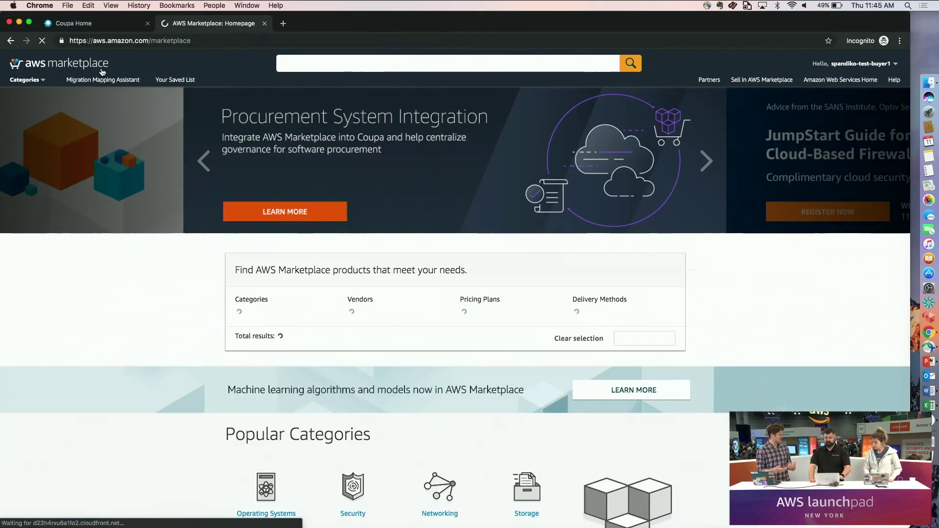